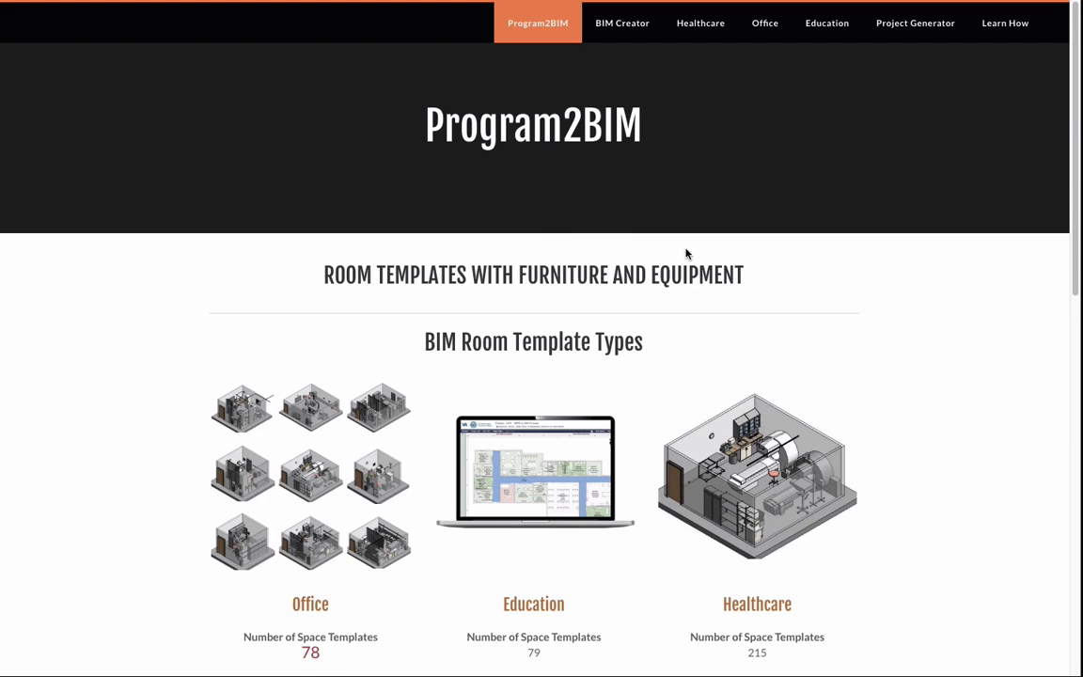
Scroll down through the current Program2BIM page to review its content.
scroll(559, 231, "down", 1)
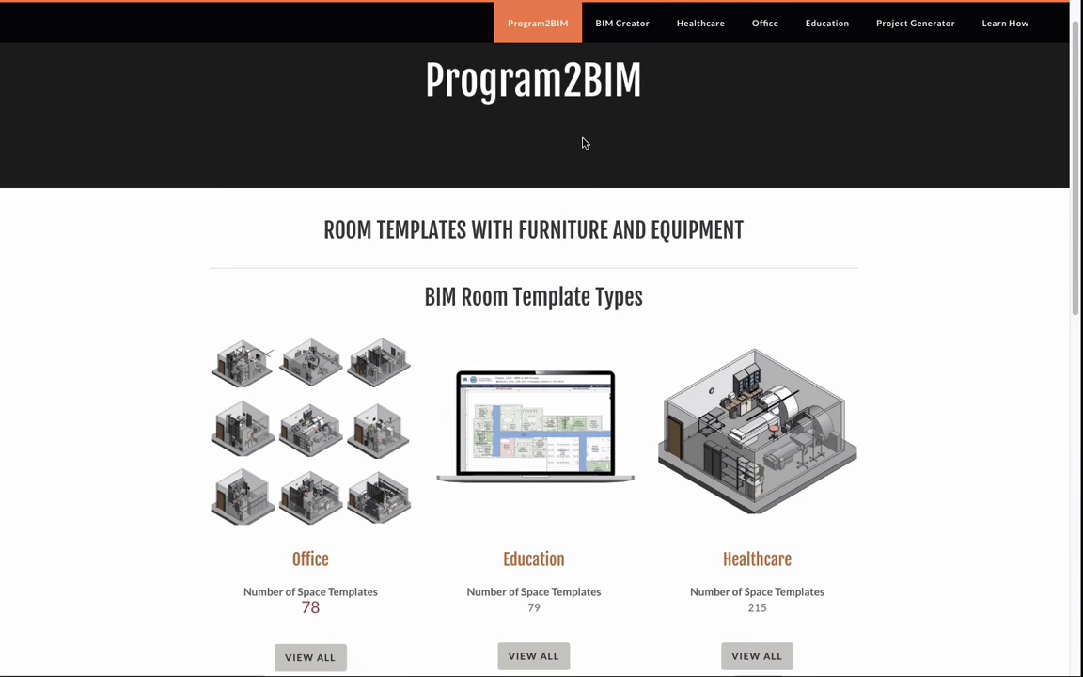
scroll(501, 477, "down", 1)
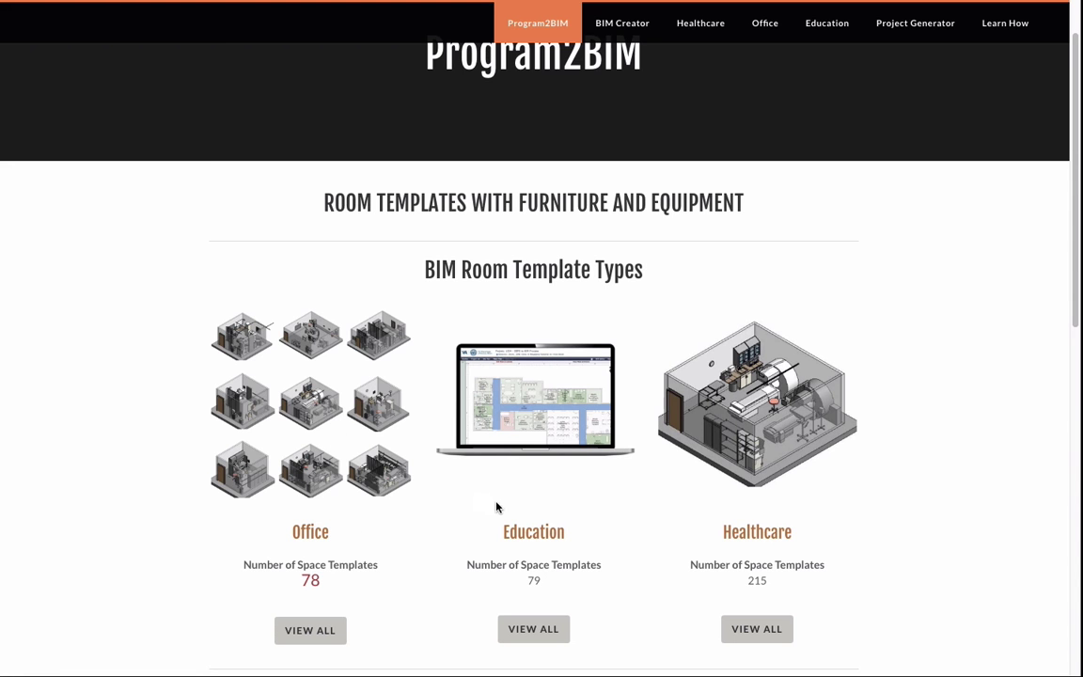
scroll(538, 416, "down", 4)
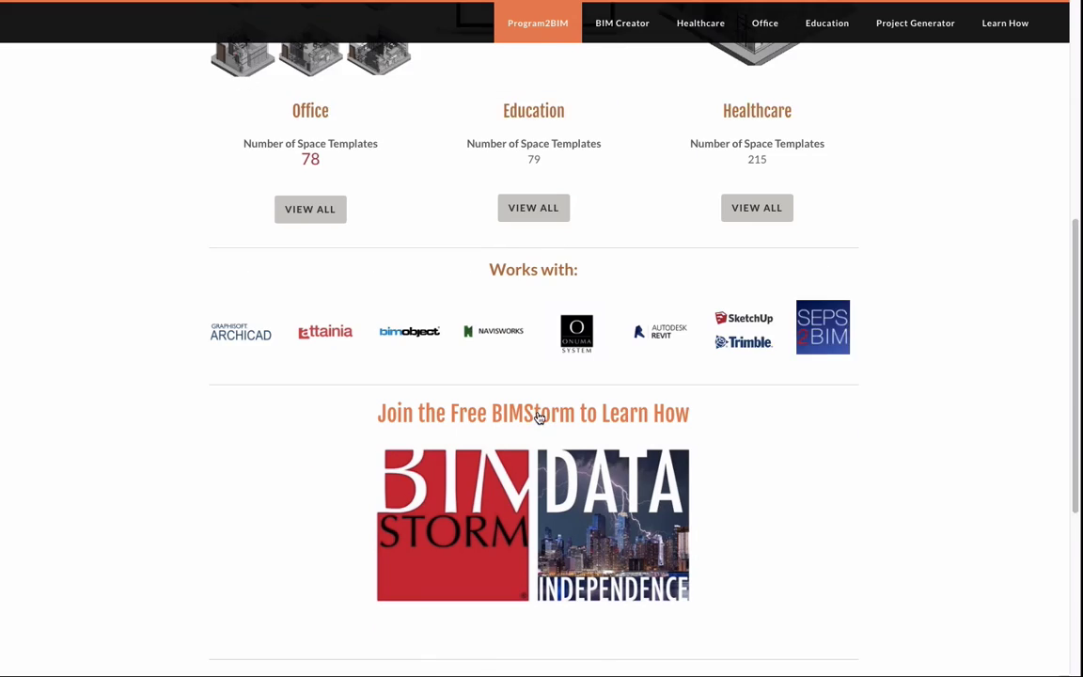
scroll(518, 78, "down", 2)
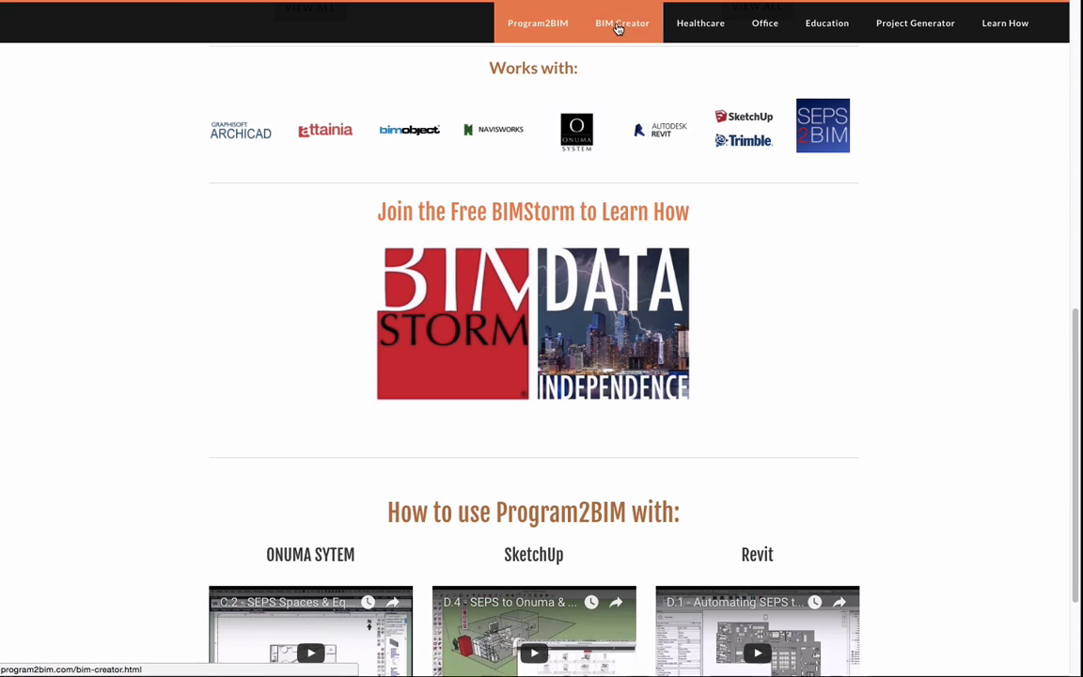
Go to the BIM Creator page and read down to the Generate an Entire Project section.
left_click(619, 26)
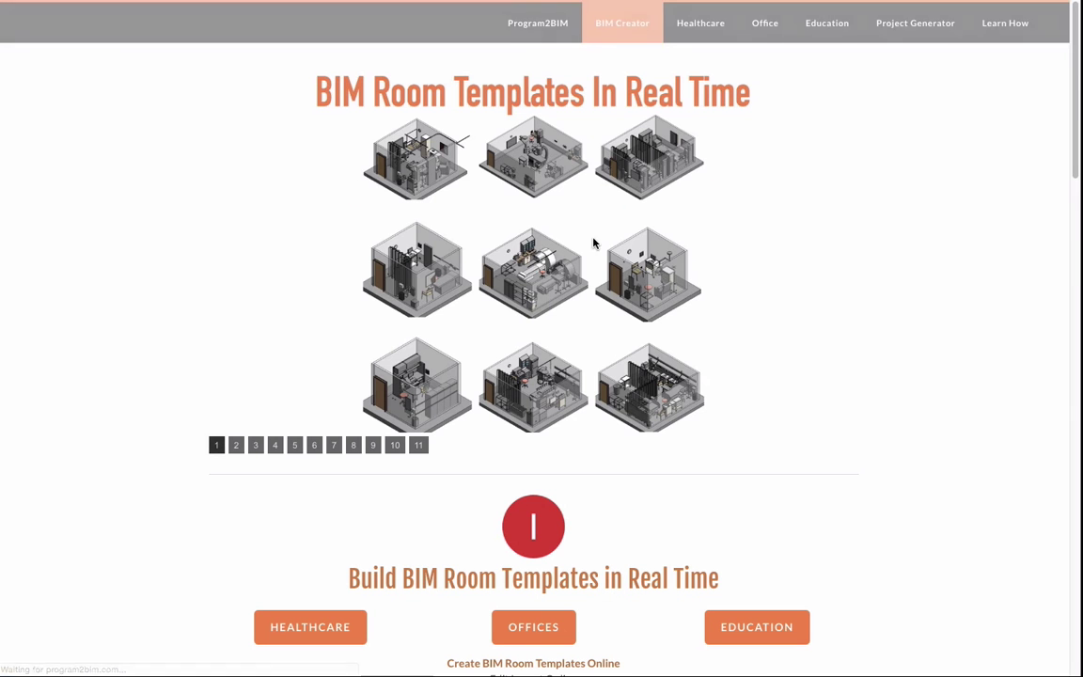
scroll(546, 269, "down", 2)
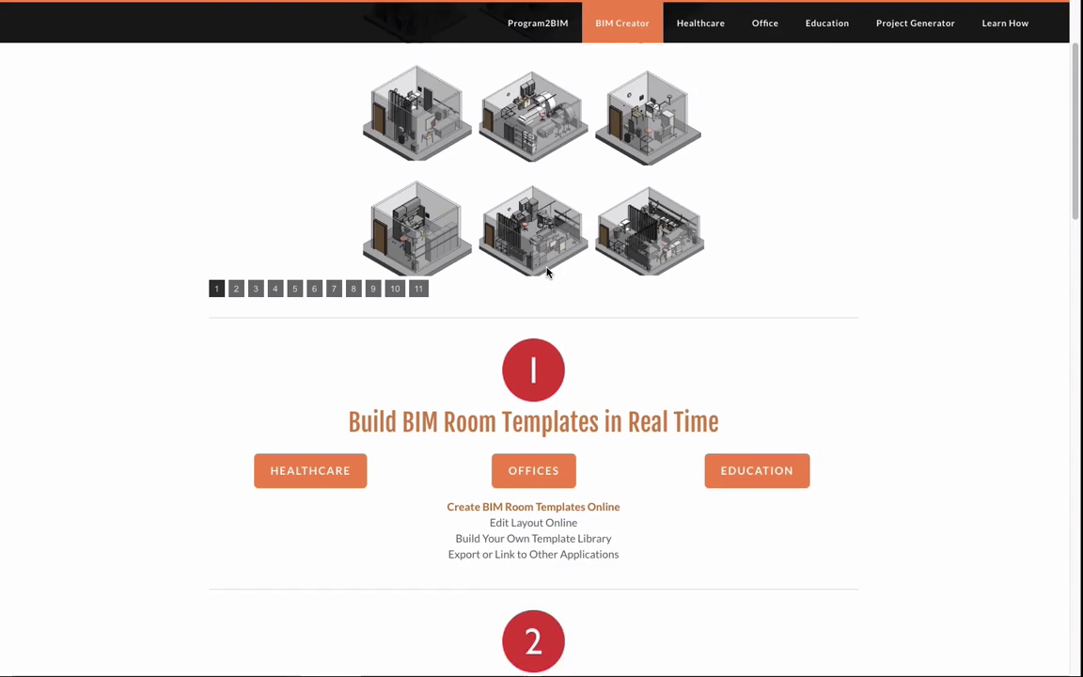
scroll(546, 270, "down", 2)
scroll(546, 269, "down", 2)
scroll(546, 270, "down", 1)
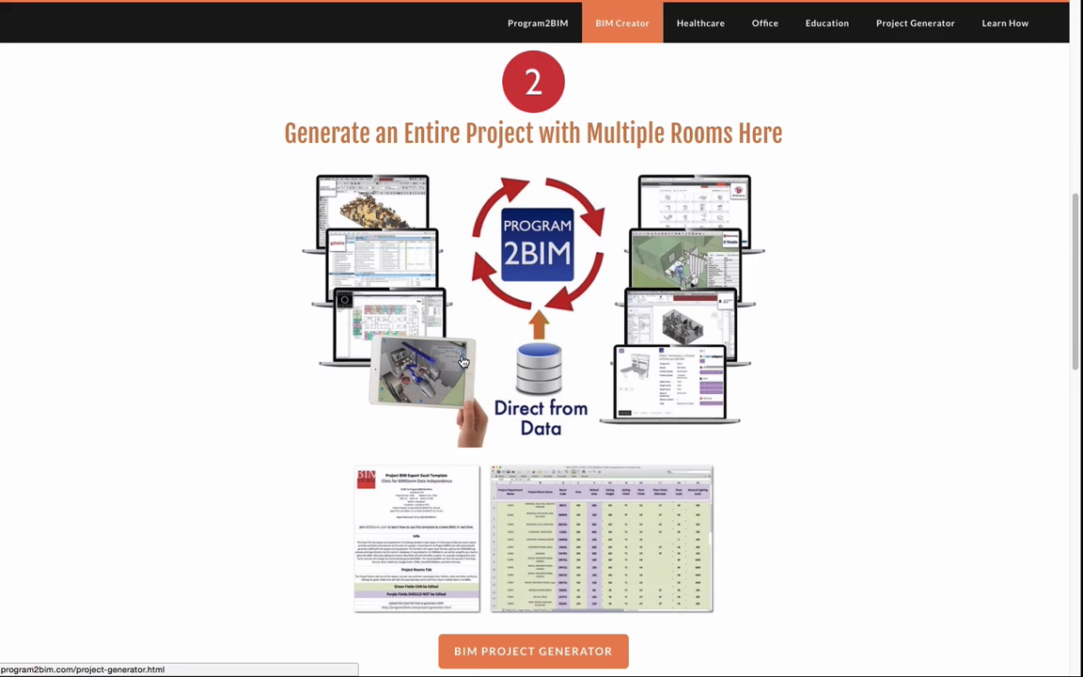
scroll(462, 361, "down", 1)
scroll(462, 361, "up", 3)
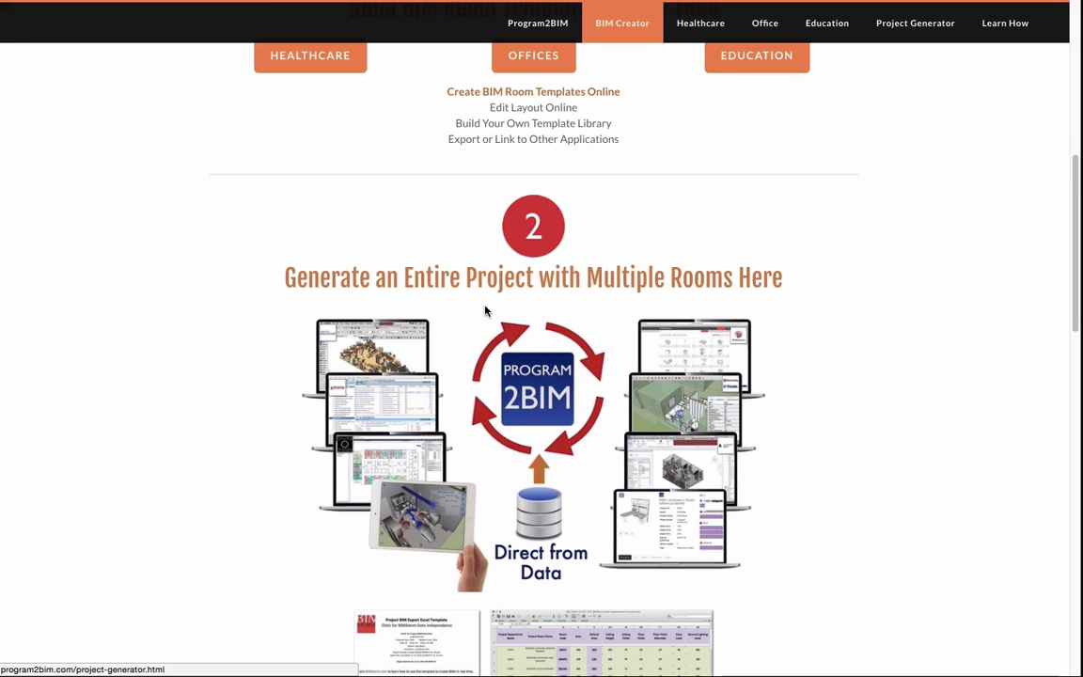
Switch via Healthcare to the Office Spaces page and browse its office room-code list.
left_click(707, 34)
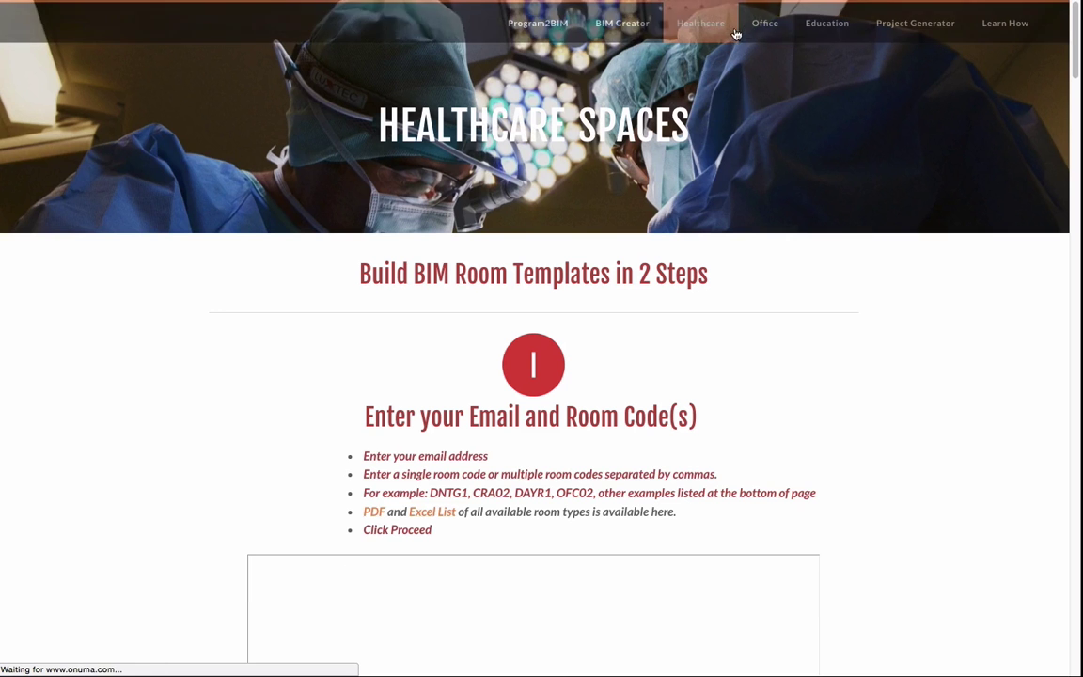
left_click(756, 30)
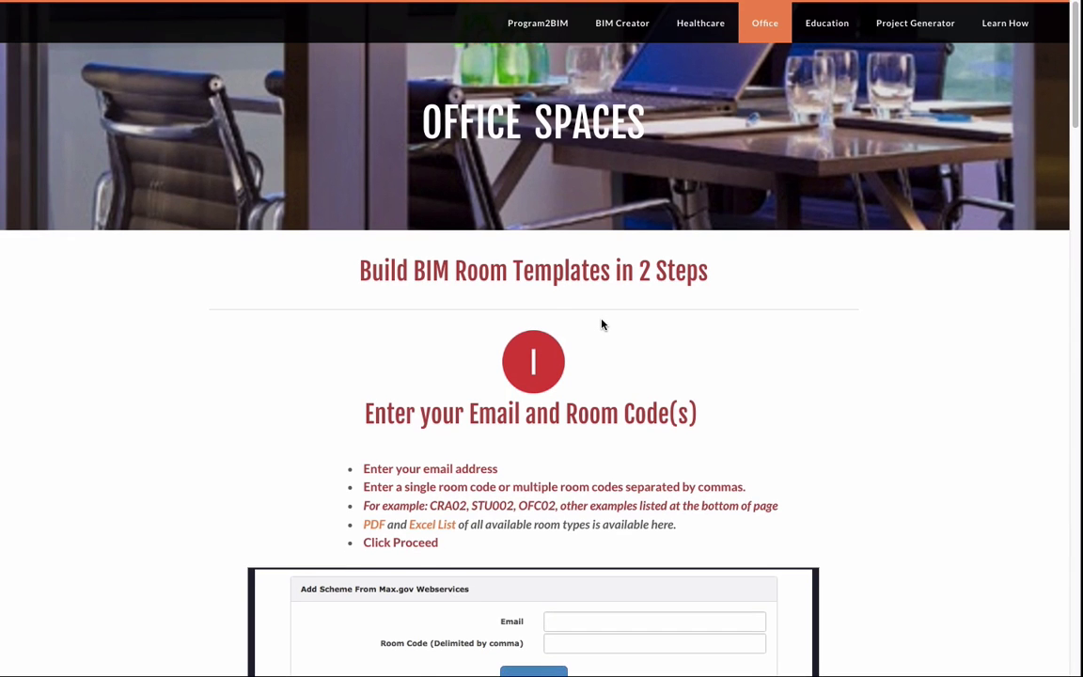
scroll(603, 324, "down", 1)
scroll(603, 325, "down", 2)
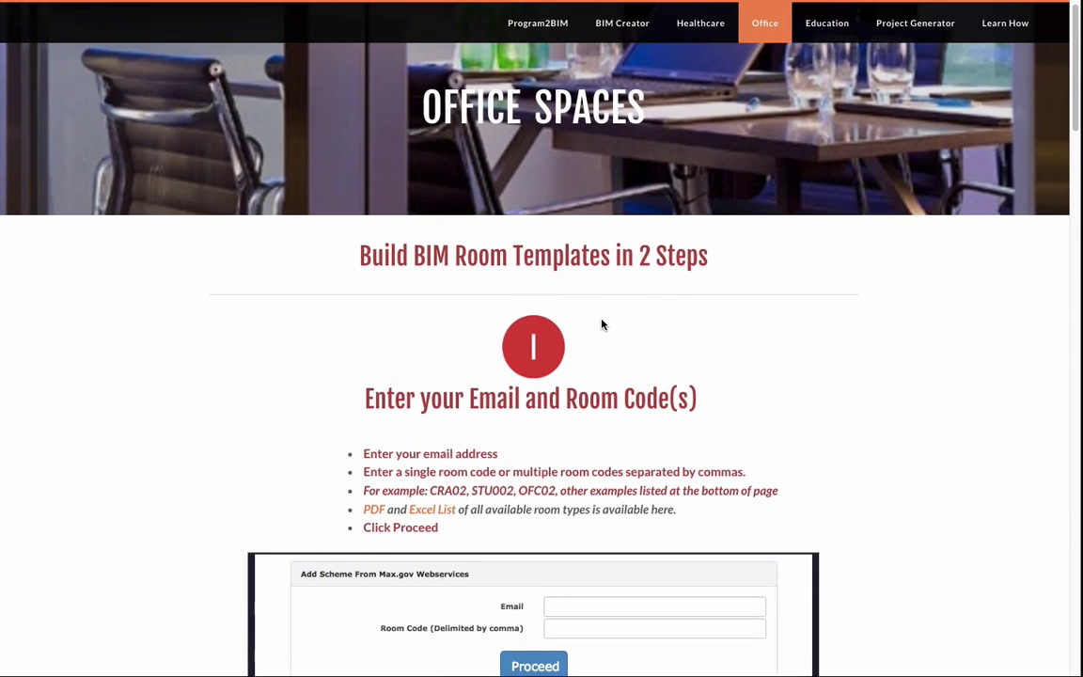
scroll(602, 324, "down", 2)
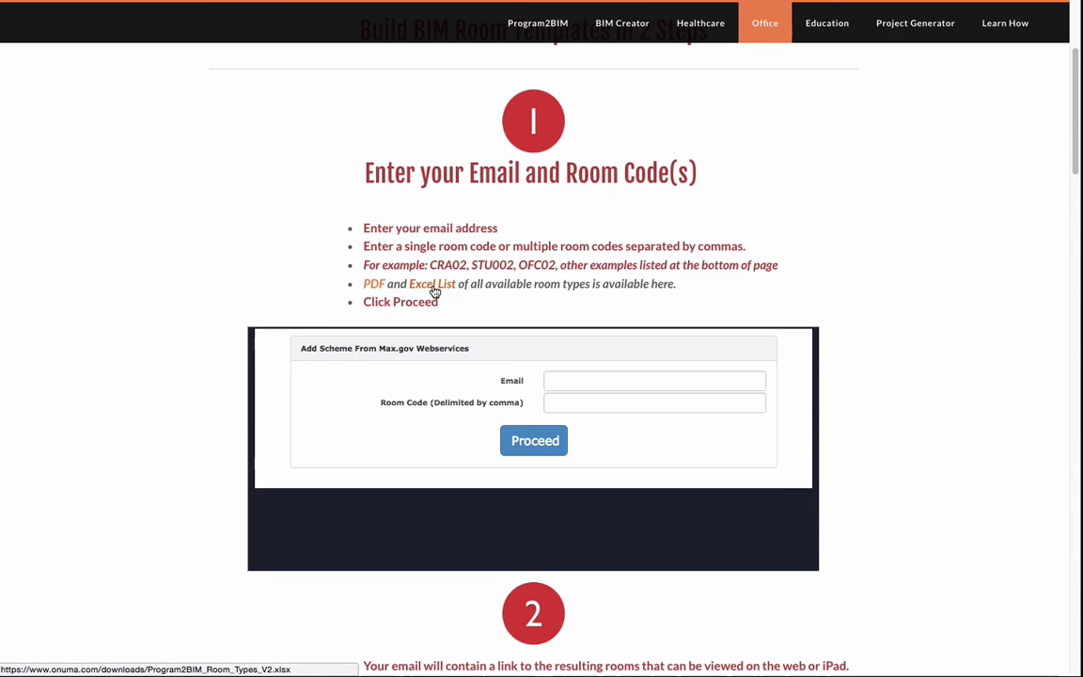
scroll(430, 278, "down", 5)
scroll(430, 278, "down", 8)
scroll(430, 273, "down", 3)
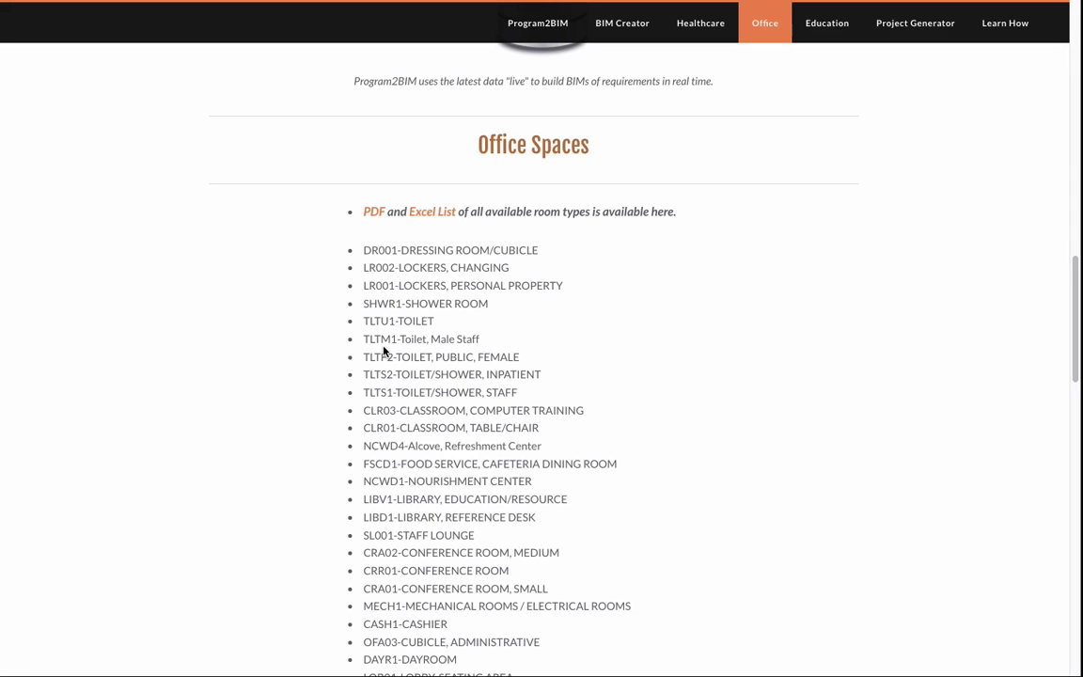
Return up the Office page to the two-step email and room-code request form.
scroll(385, 350, "up", 6)
scroll(386, 349, "up", 2)
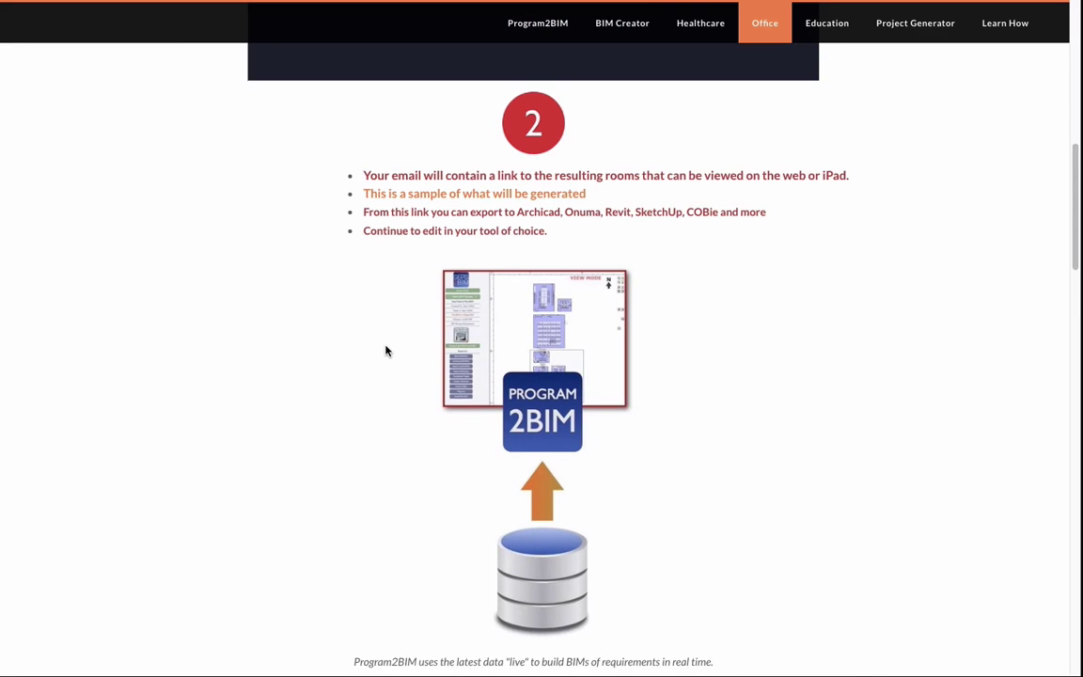
scroll(373, 200, "up", 9)
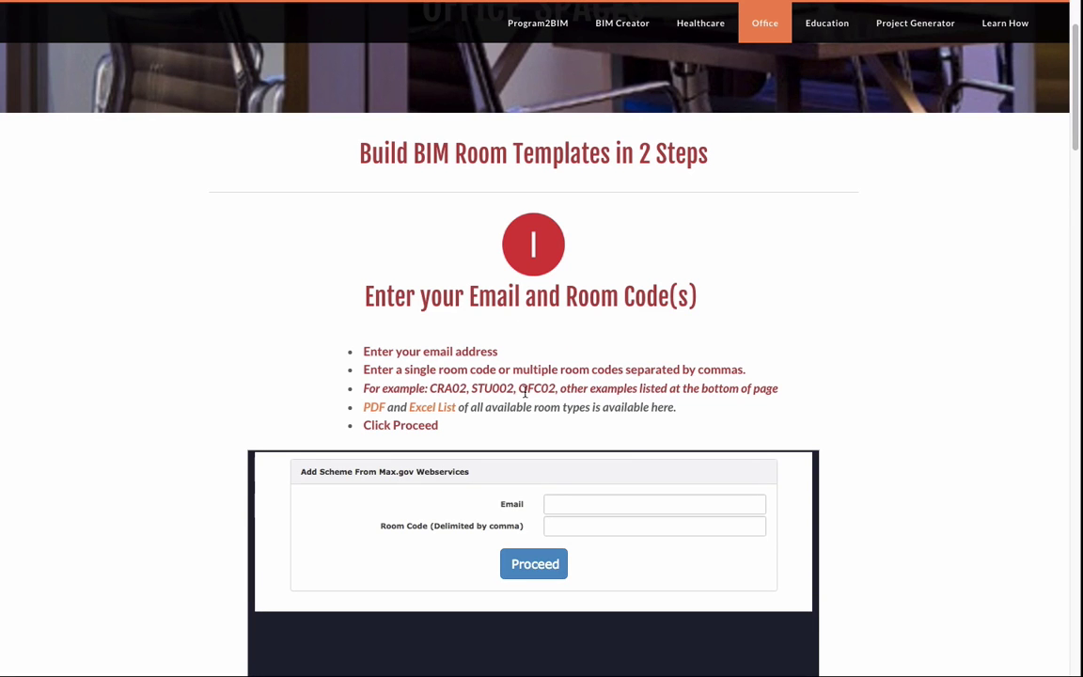
scroll(449, 399, "down", 4)
scroll(449, 398, "down", 13)
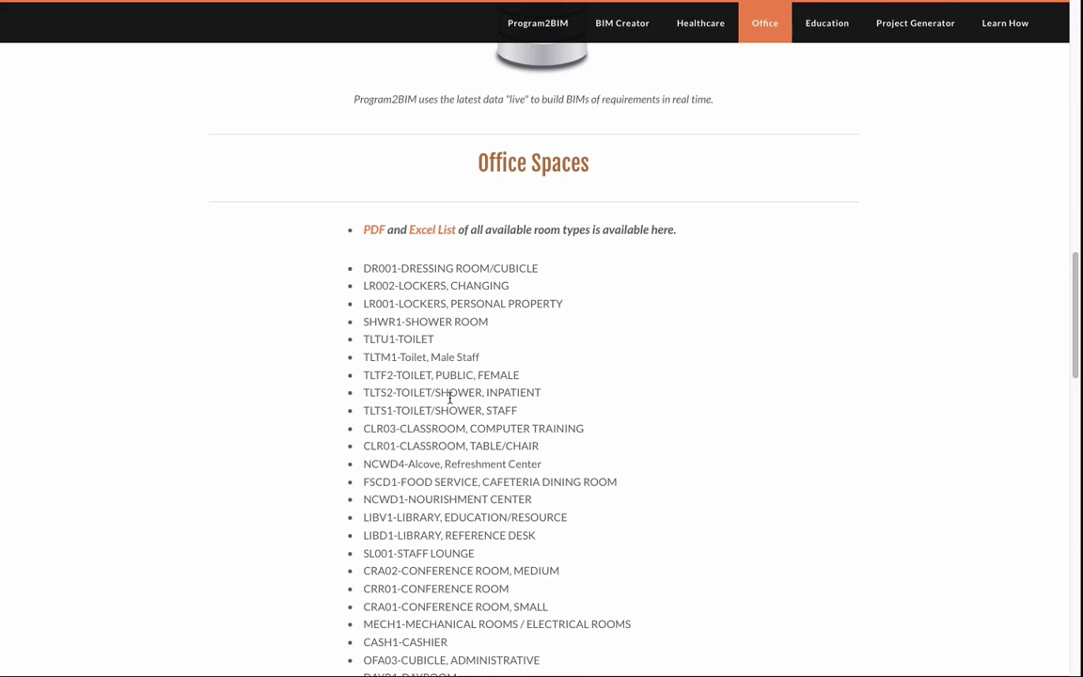
scroll(450, 398, "up", 15)
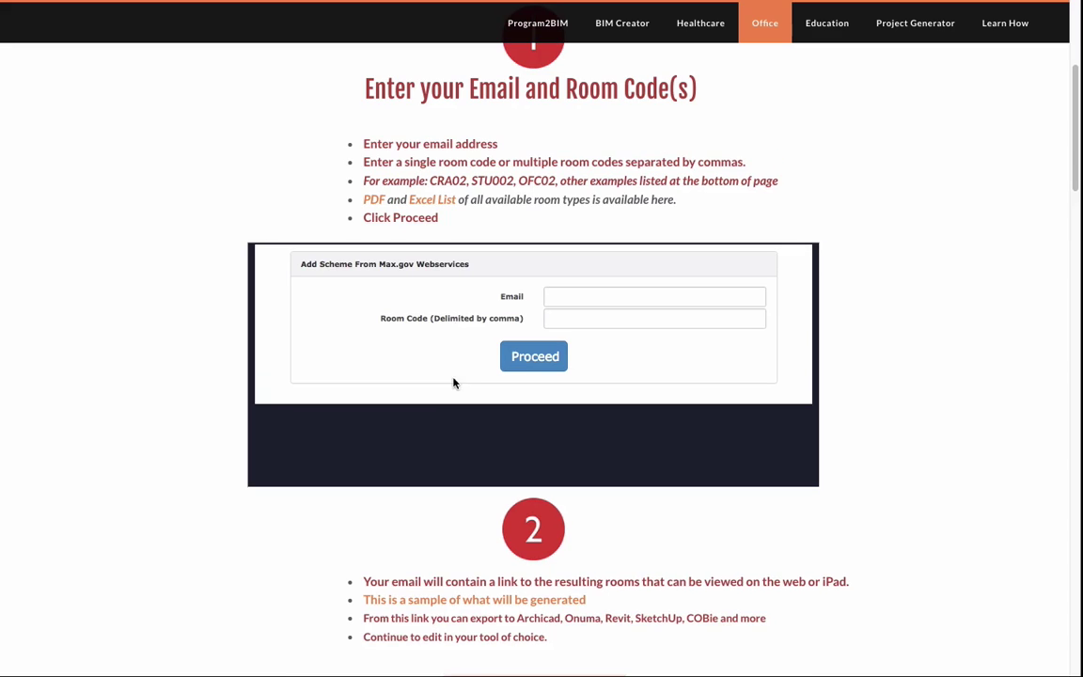
left_click_drag(429, 181, 553, 181)
key("ctrl+c")
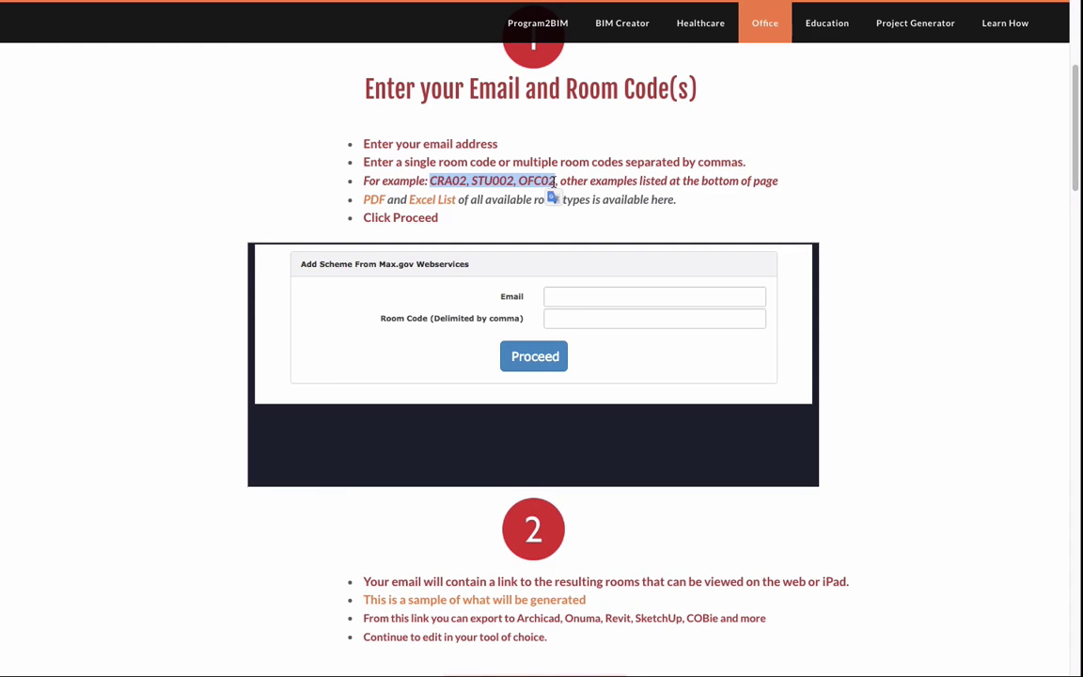
left_click(553, 317)
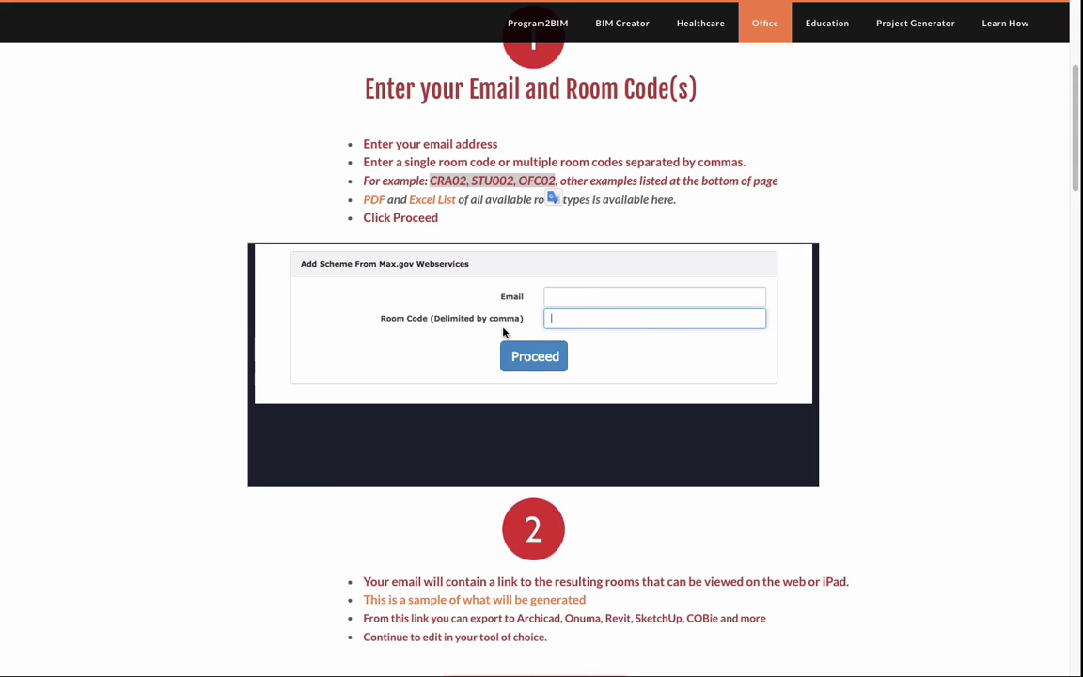
key("ctrl+v")
left_click(585, 296)
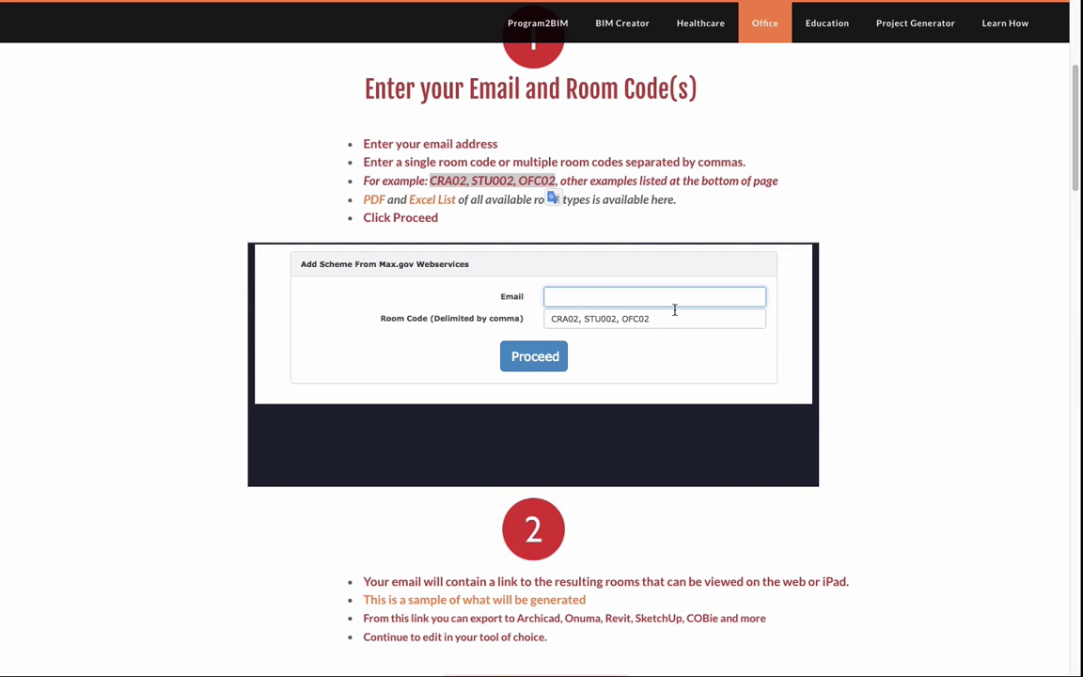
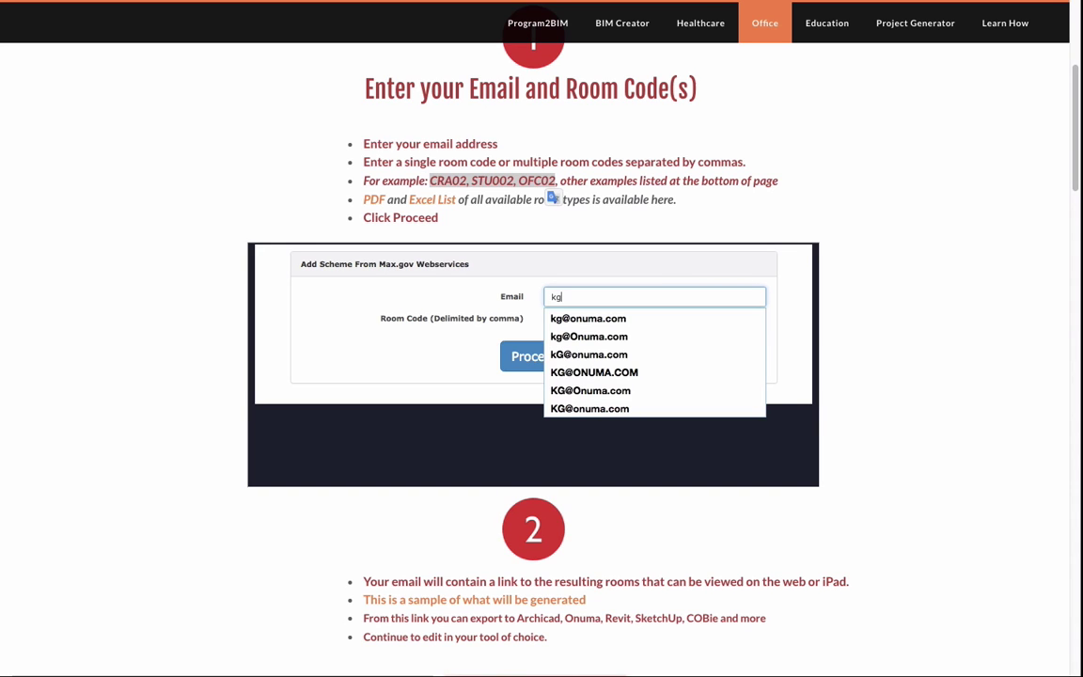
left_click(648, 318)
key("ctrl+v")
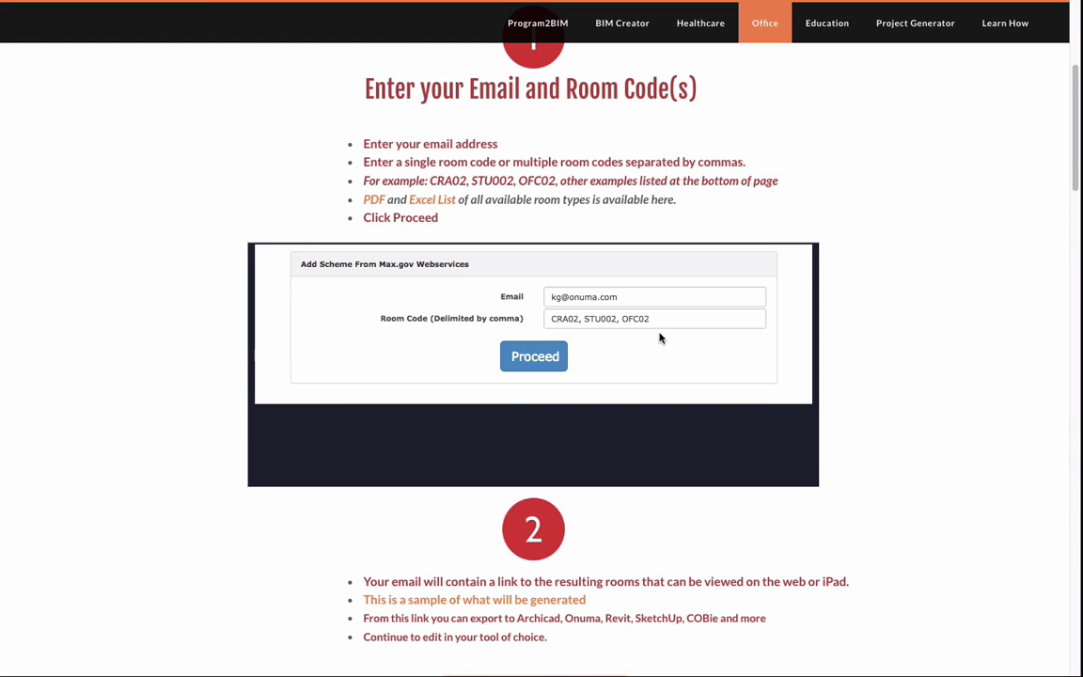
Submit the request, then open the 'Your BIM file is ready in ONUMA' email and enlarge Mail.
left_click(545, 360)
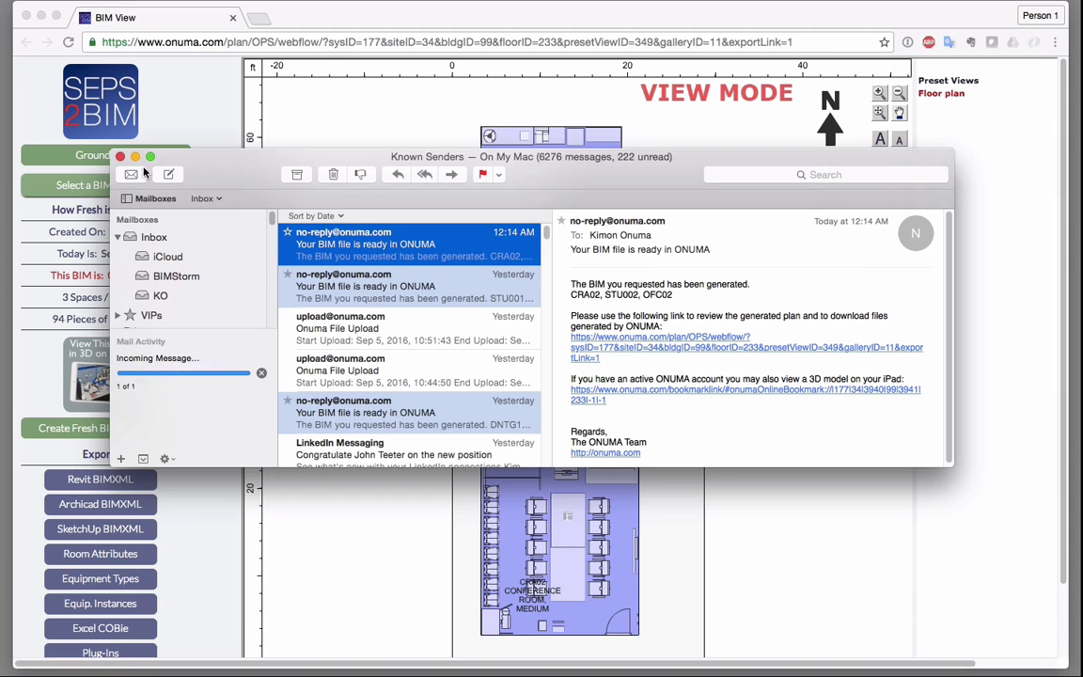
left_click(325, 238)
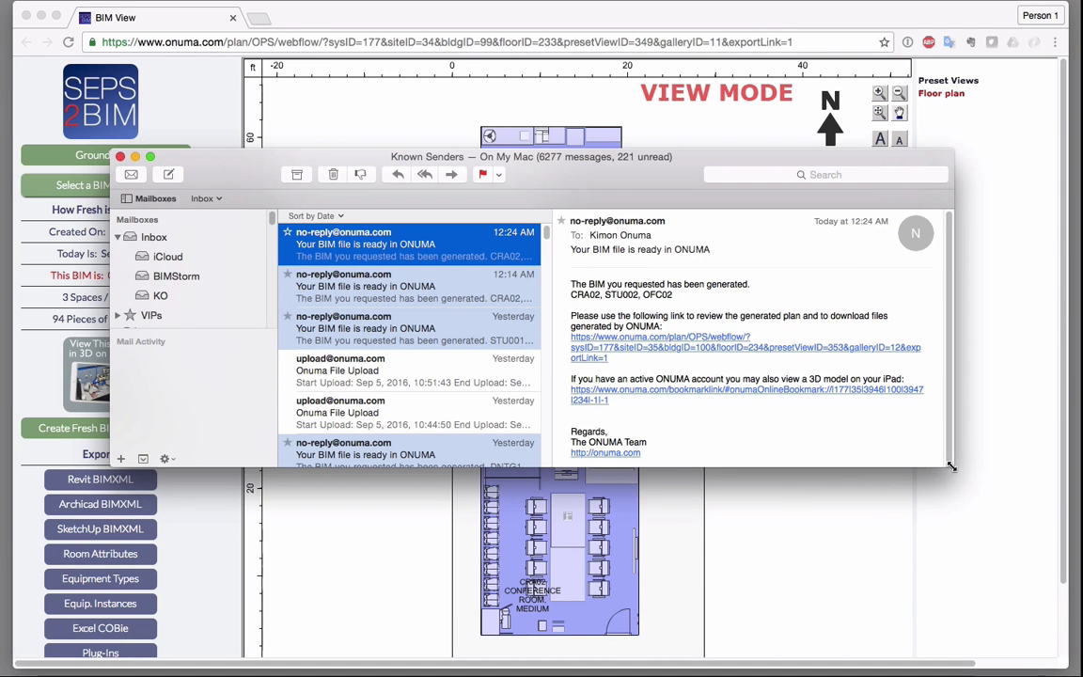
mouse_move(951, 464)
left_mouse_down()
mouse_move(962, 512)
mouse_move(947, 477)
left_mouse_up()
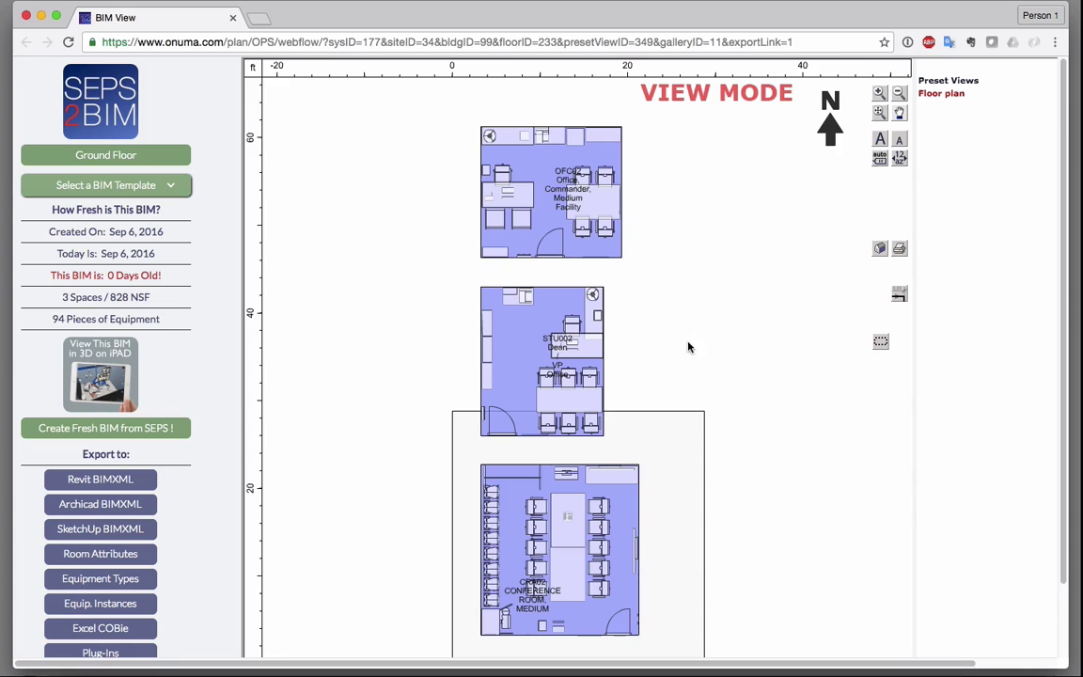
Zoom the plan, inspect the CRA02 conference room's Space Settings (350 sqft), then recentre the rooms.
scroll(682, 373, "down", 2)
scroll(683, 372, "up", 1)
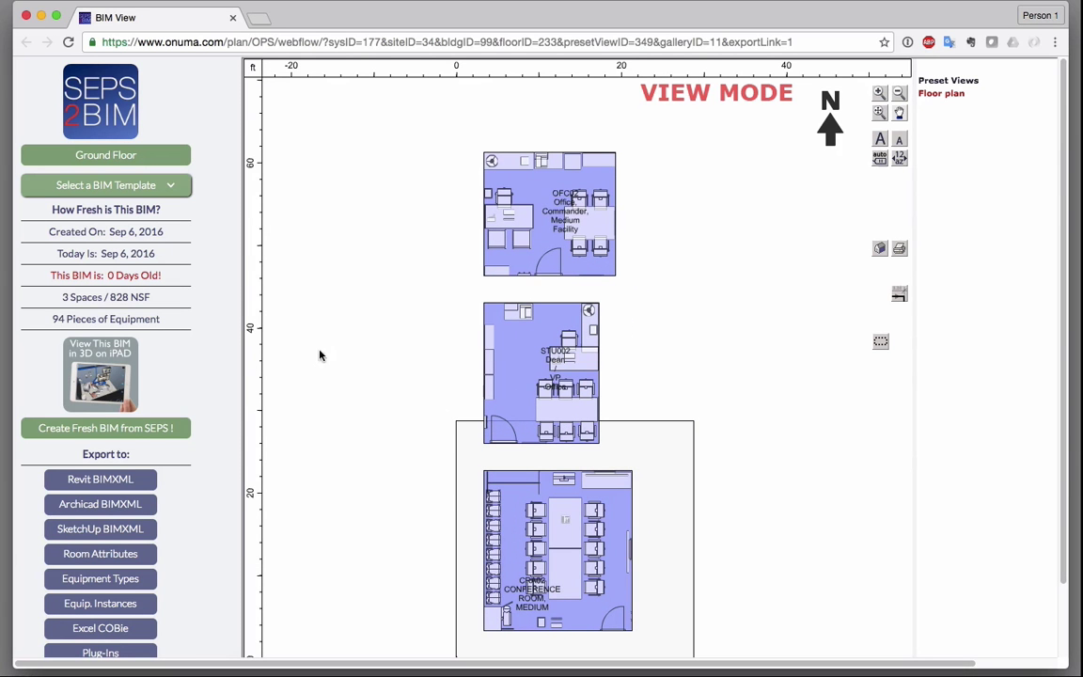
scroll(490, 374, "up", 1)
scroll(490, 374, "down", 2)
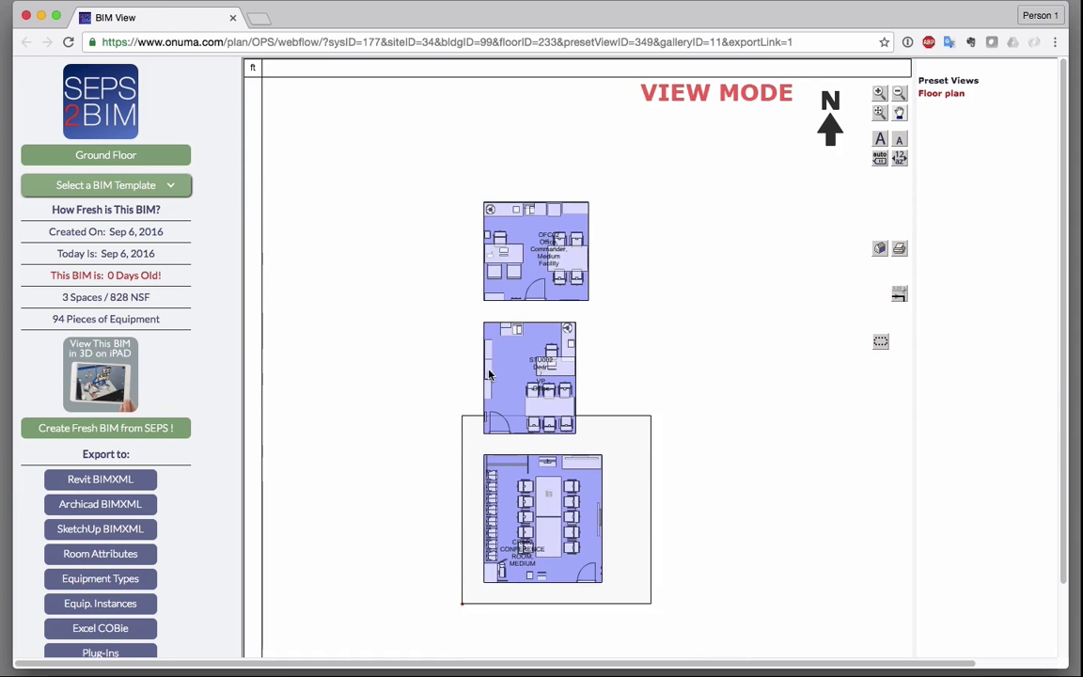
double_click(494, 459)
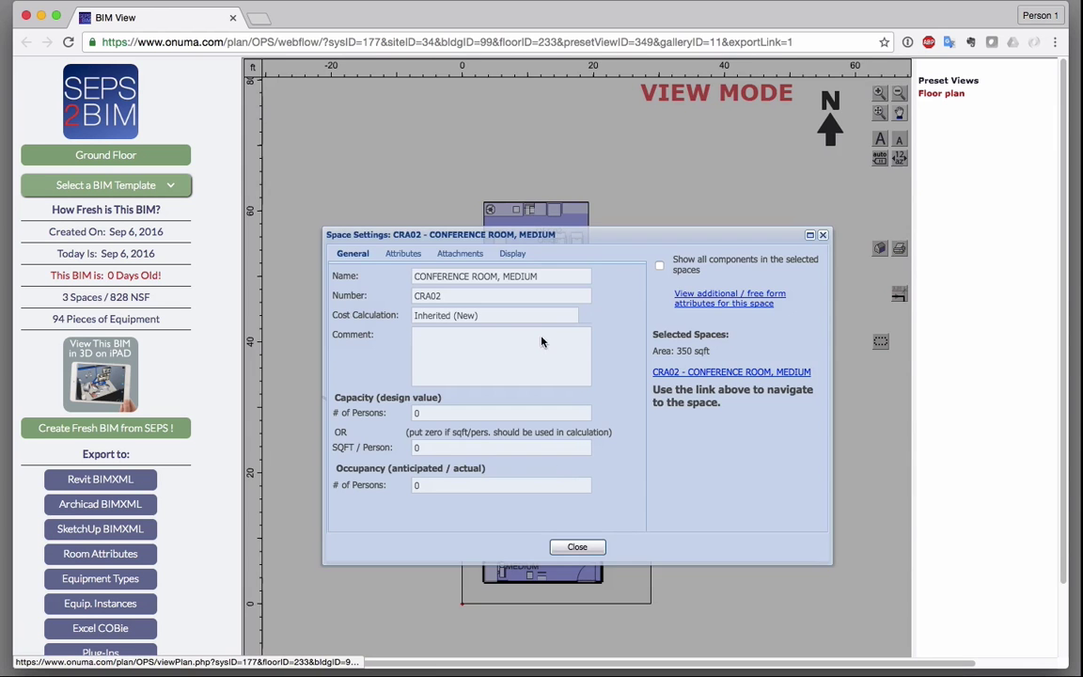
left_click(822, 234)
scroll(507, 332, "up", 1)
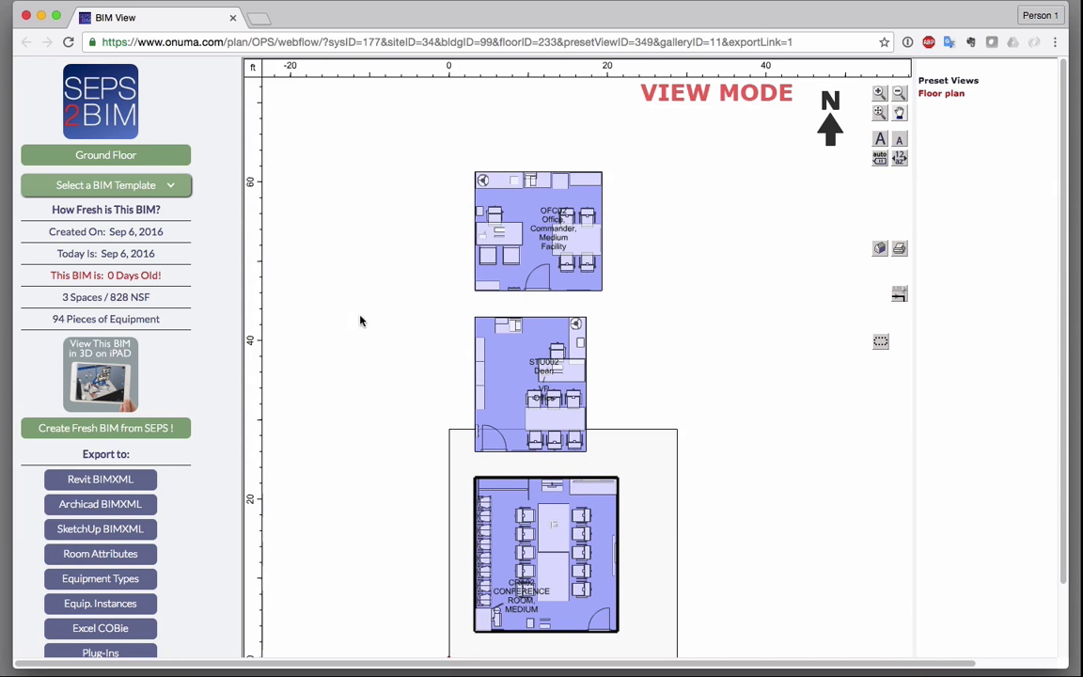
left_click_drag(363, 318, 378, 268)
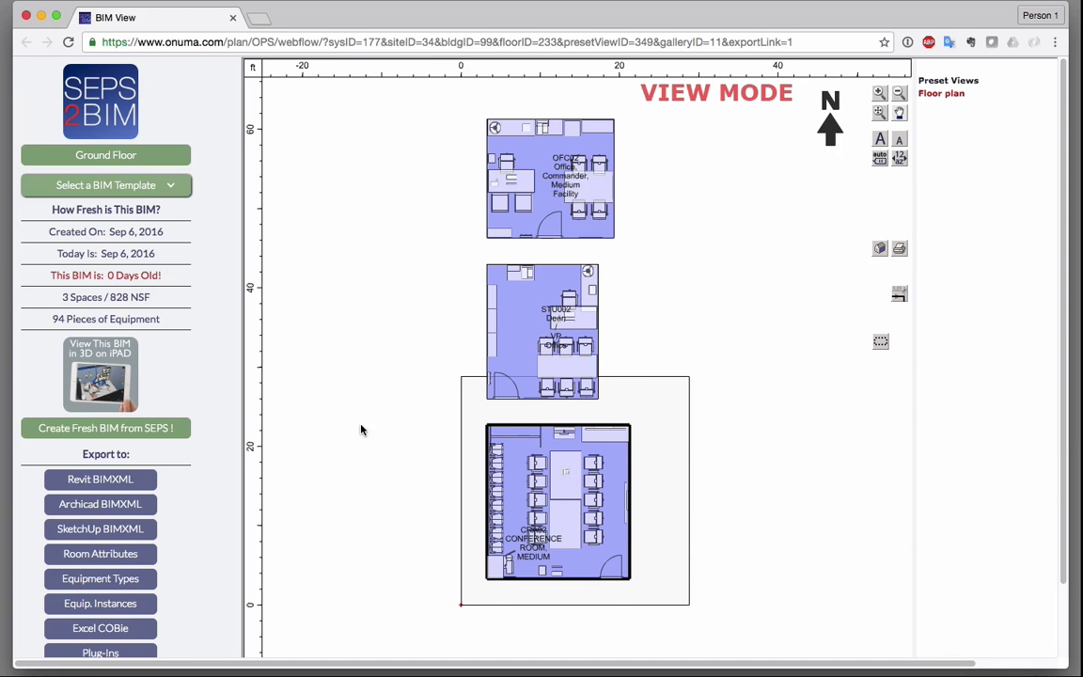
Download the Equipment Types .xls export for rooms CRA02, STU002 and OFC02.
scroll(111, 492, "down", 2)
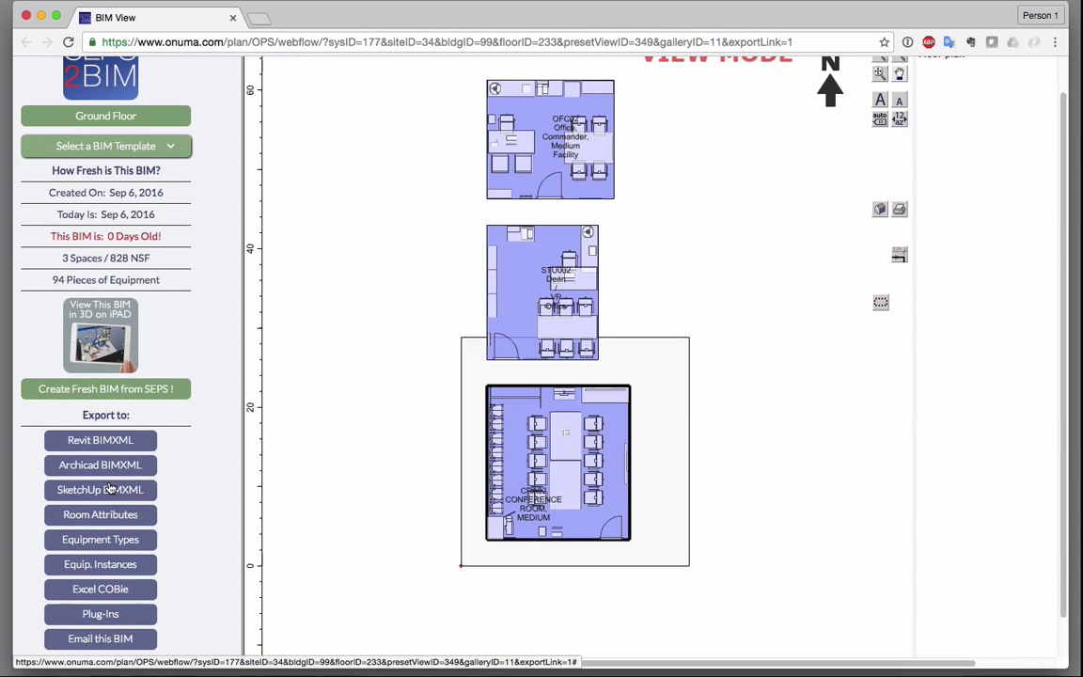
scroll(109, 485, "down", 2)
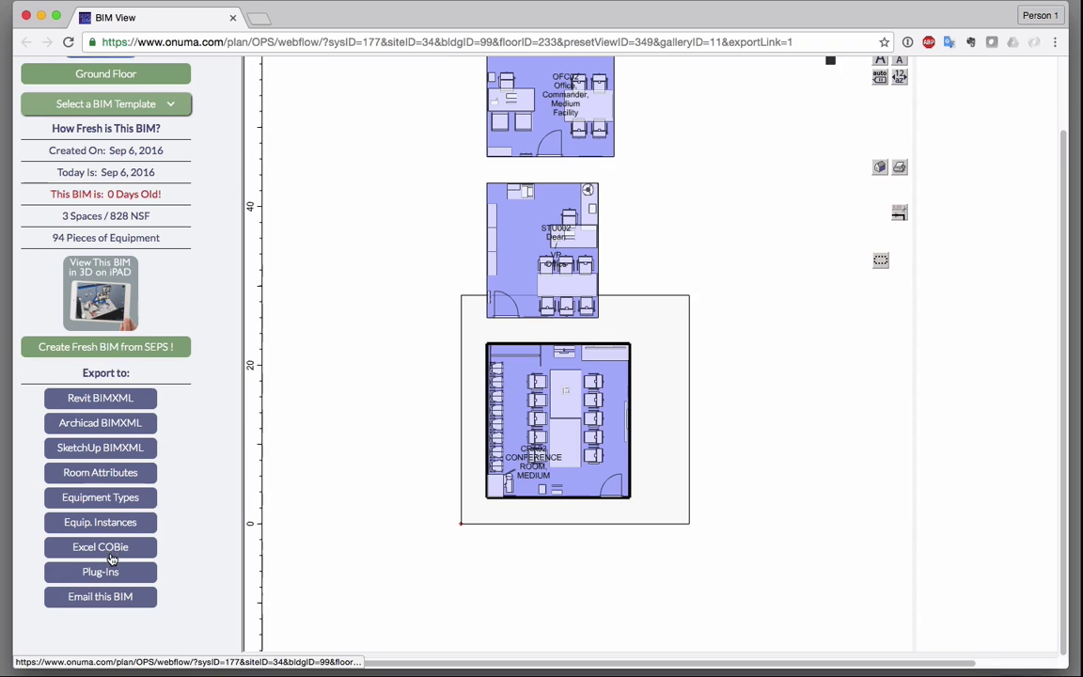
scroll(225, 475, "up", 3)
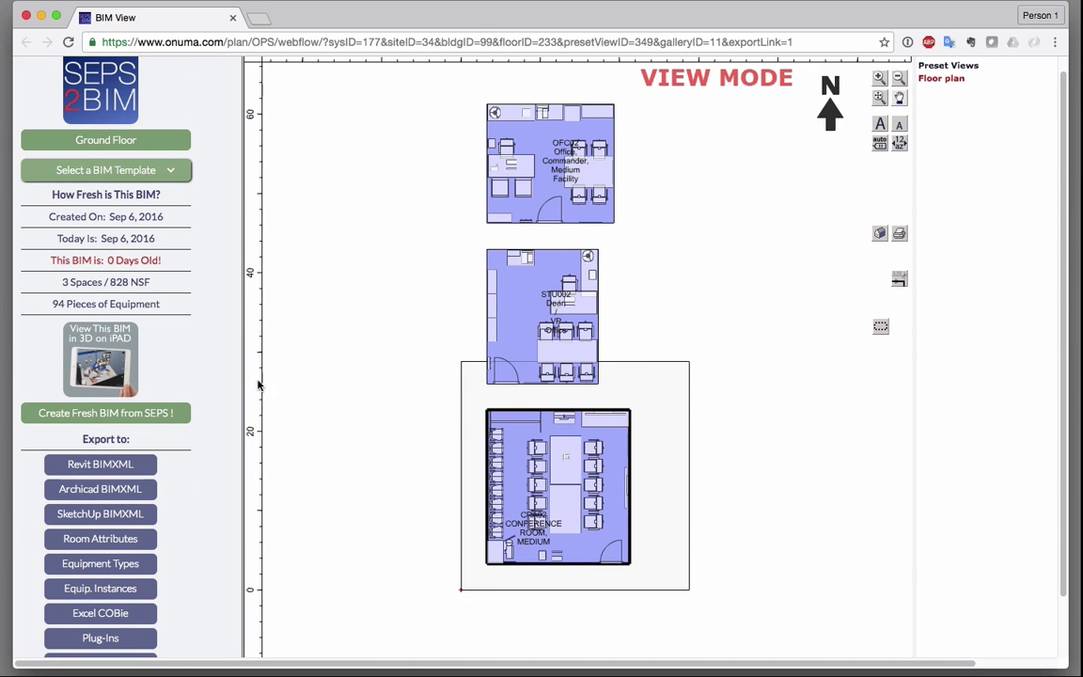
scroll(160, 475, "down", 1)
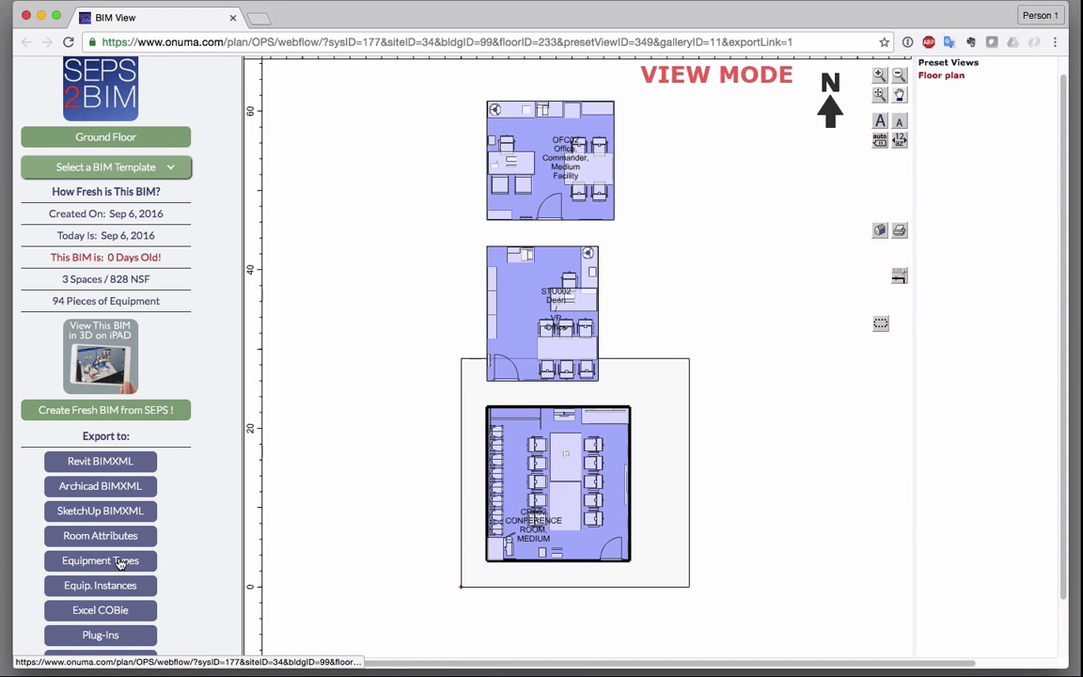
left_click(119, 561)
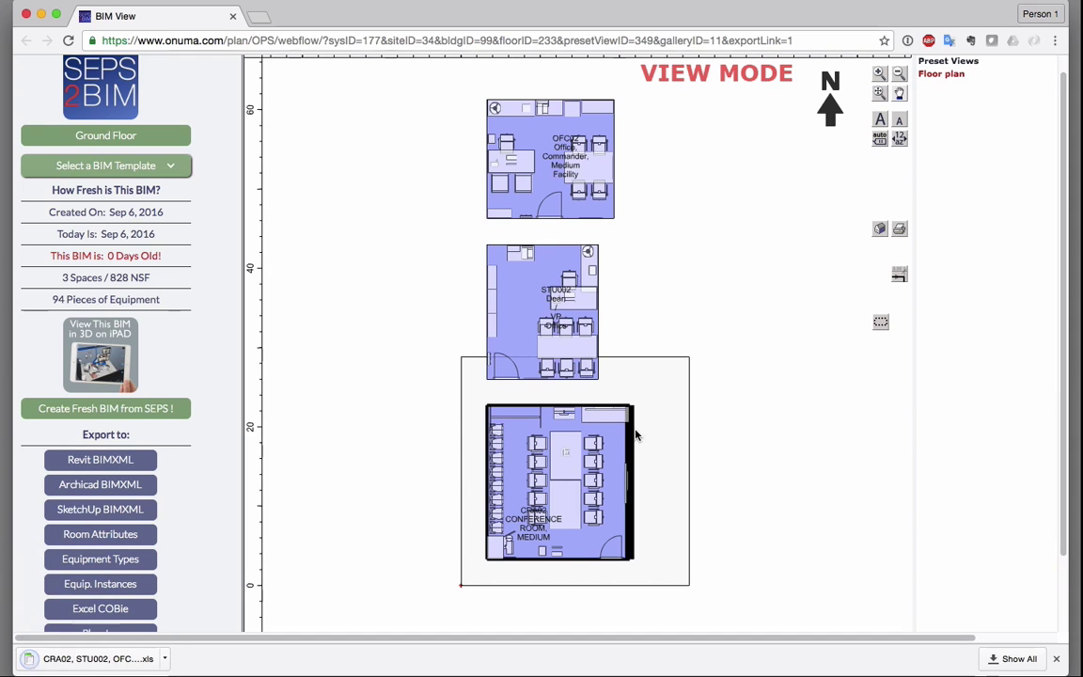
left_click(79, 668)
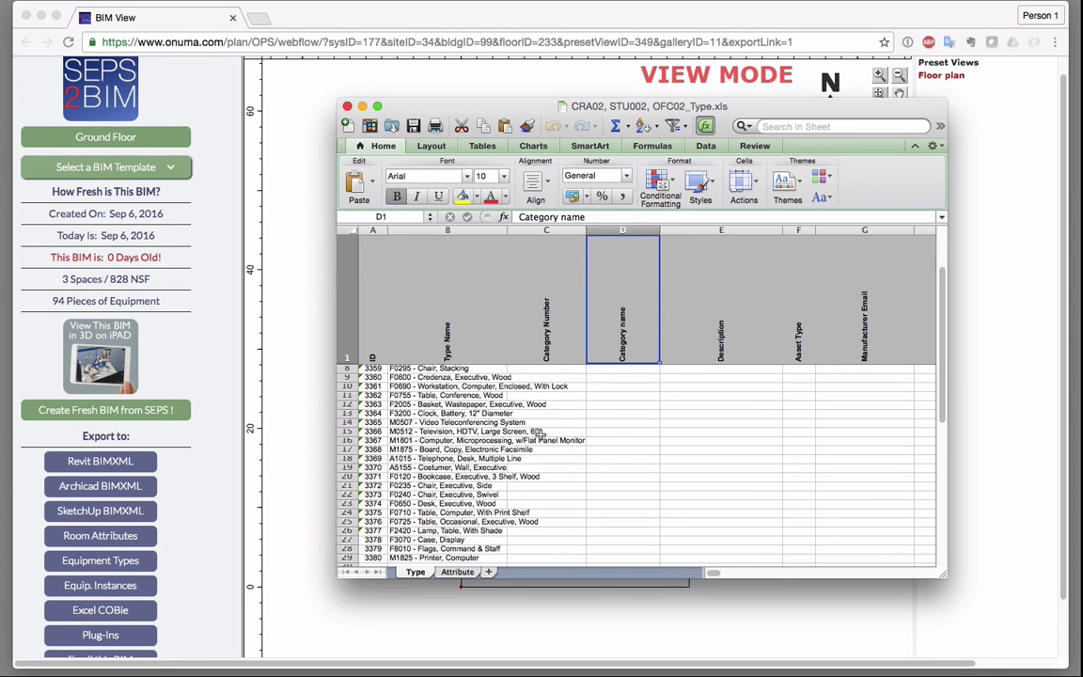
scroll(541, 433, "down", 1)
scroll(536, 431, "down", 1)
scroll(522, 428, "up", 3)
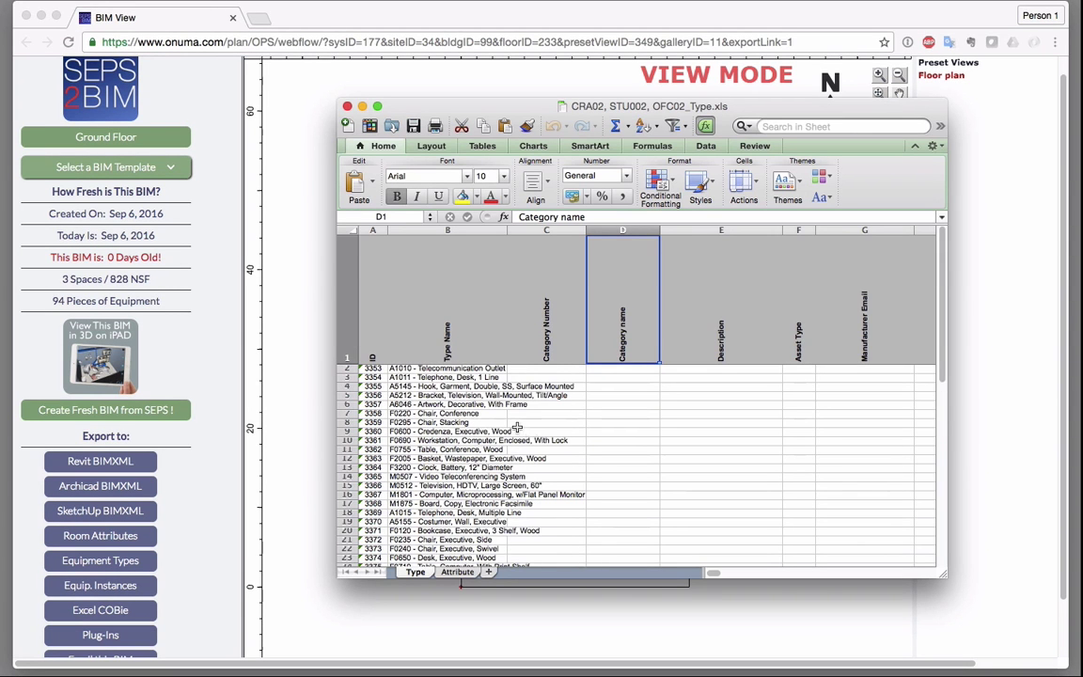
left_click(272, 344)
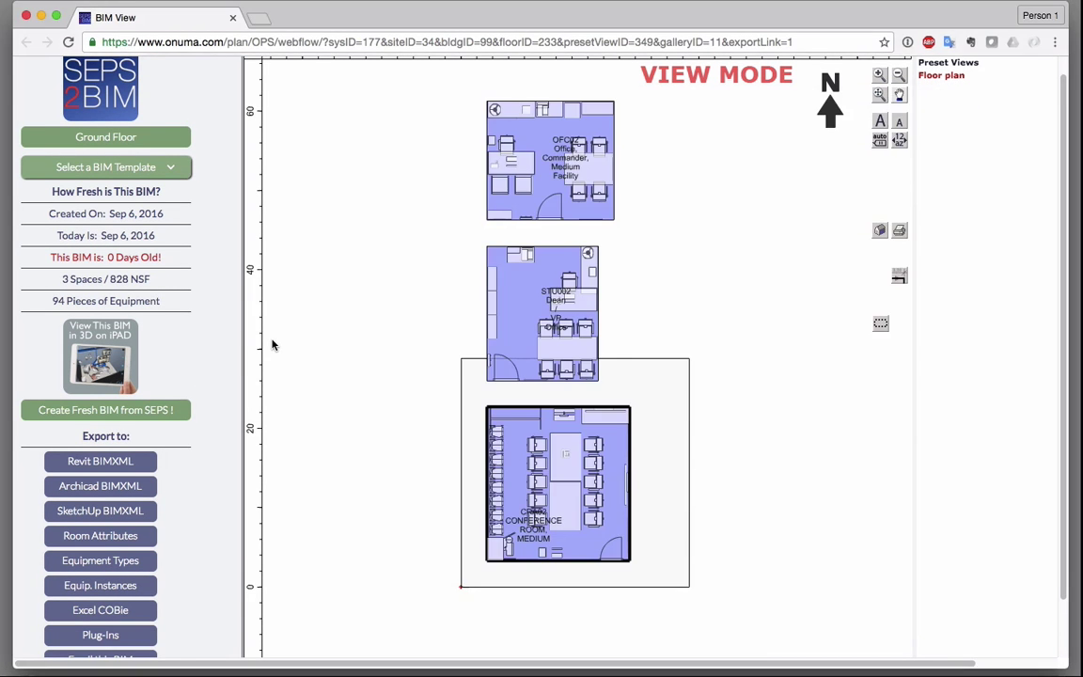